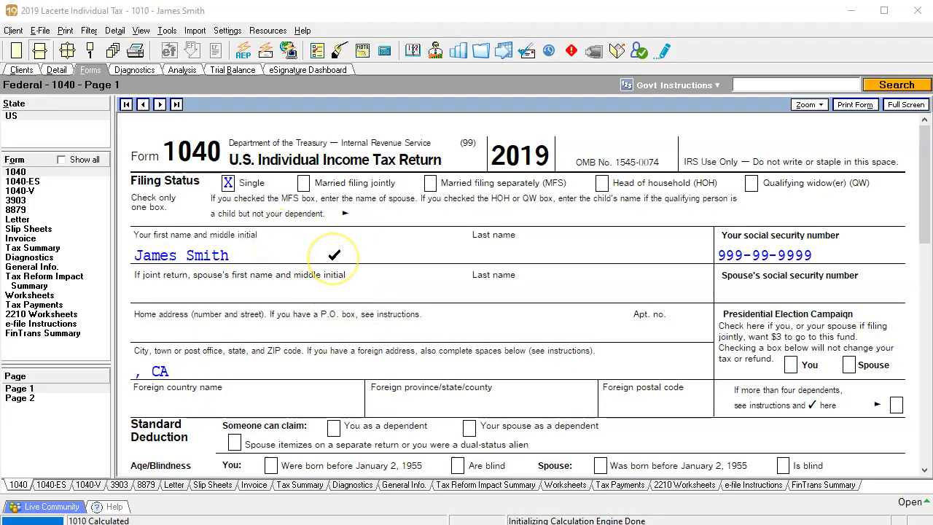
Scroll Form 1040 to lines 1–8b, showing $100,000 wages and an empty line 7a.
scroll(333, 256, "down", 4)
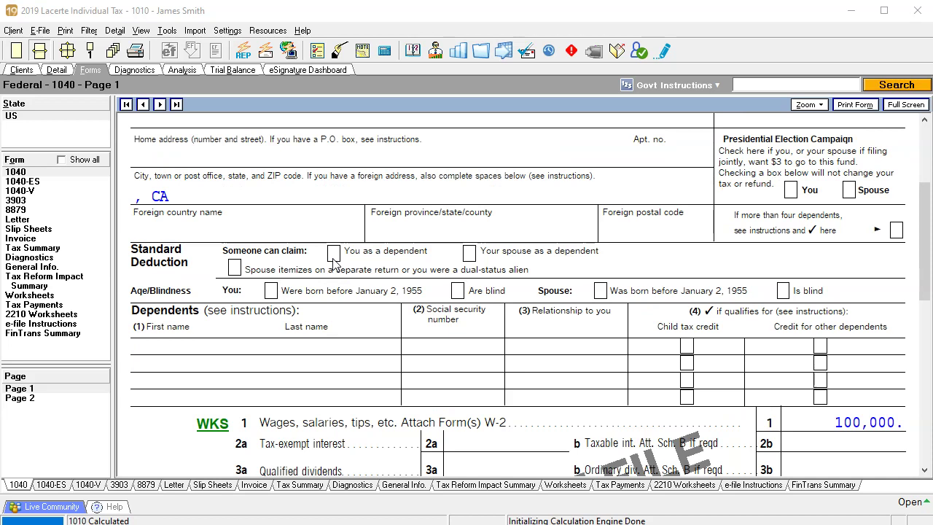
scroll(624, 255, "down", 2)
scroll(667, 281, "down", 2)
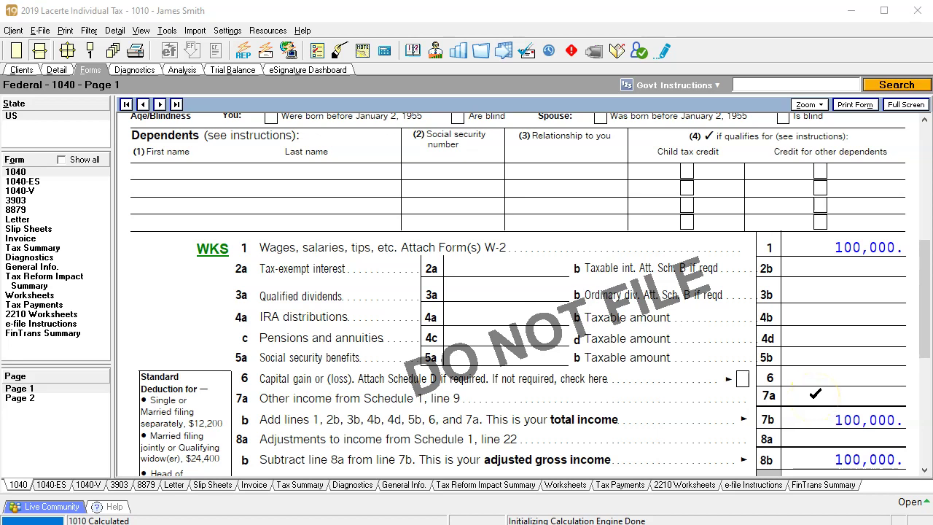
Show all forms in the Form list and open Schedule 1.
left_click(61, 160)
left_click(31, 191)
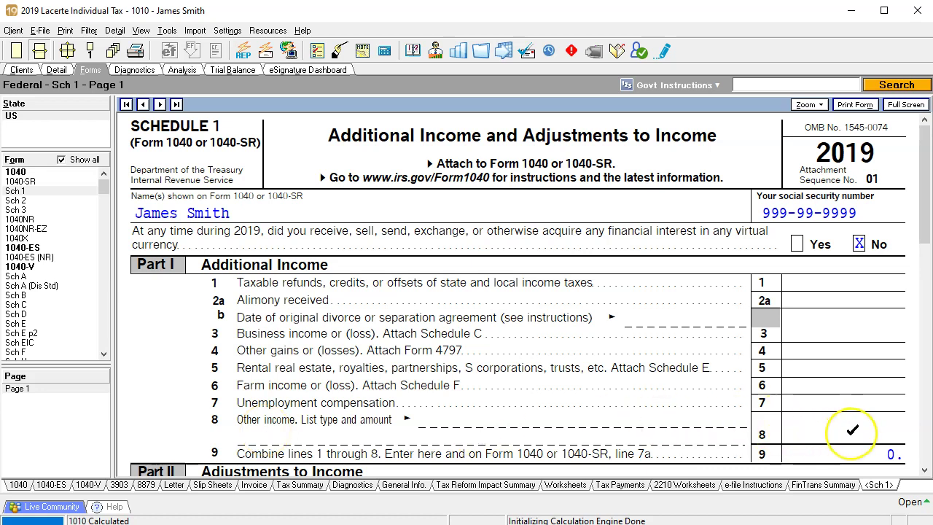
Jump from Schedule 1 line 8 to the W-2G Gambling Winnings input screen.
right_click(852, 431)
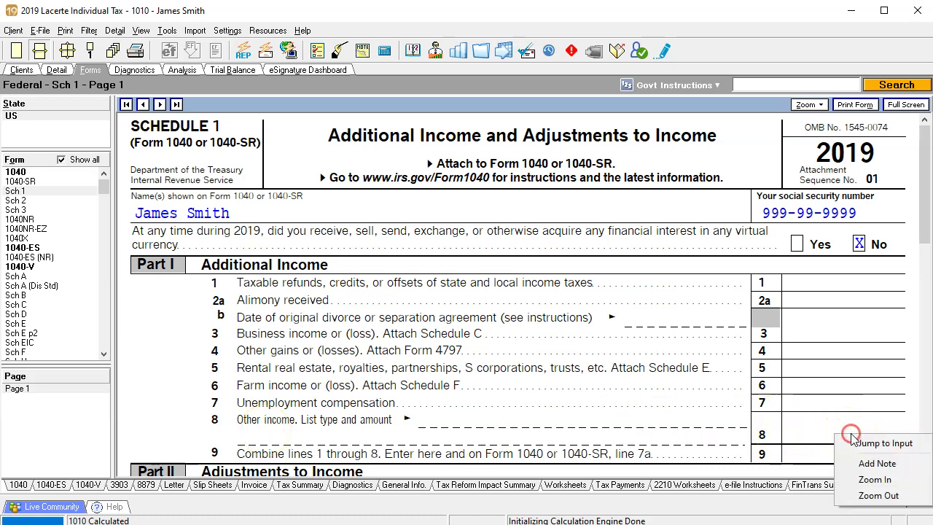
left_click(861, 446)
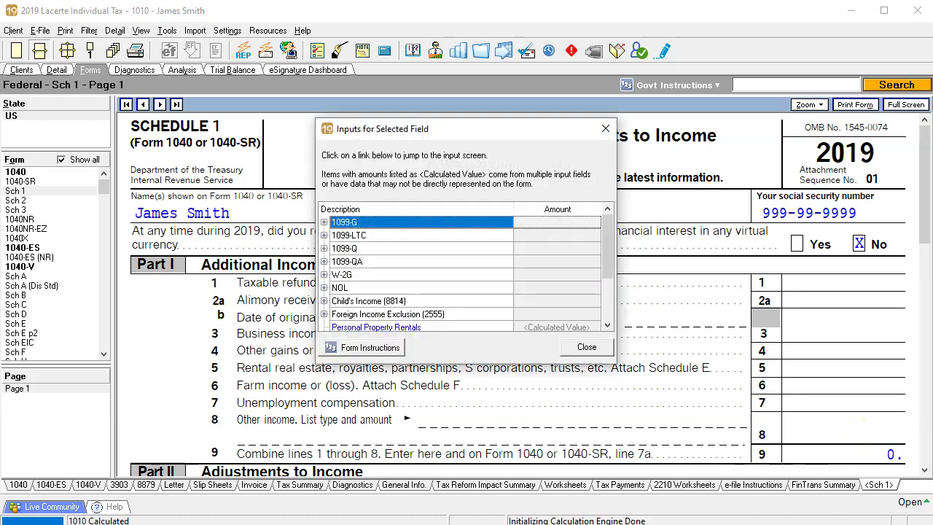
left_click(348, 288)
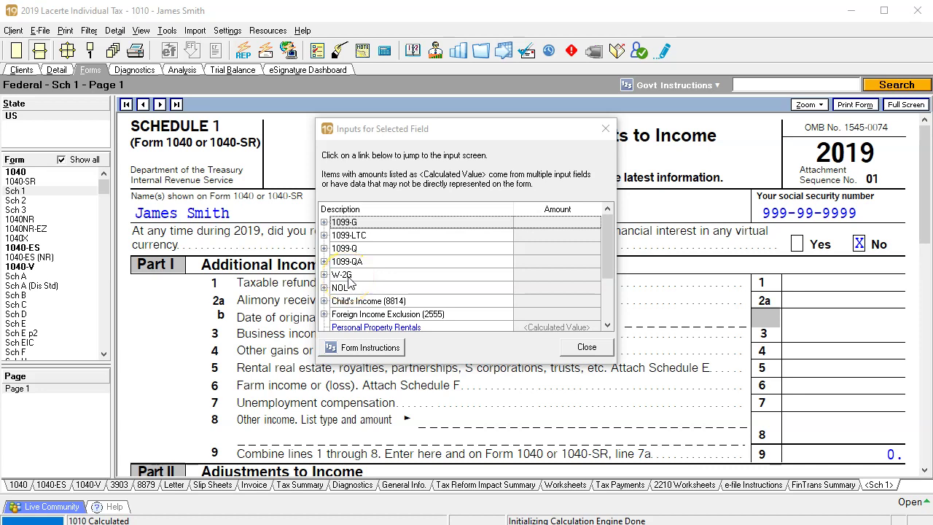
left_click(347, 277)
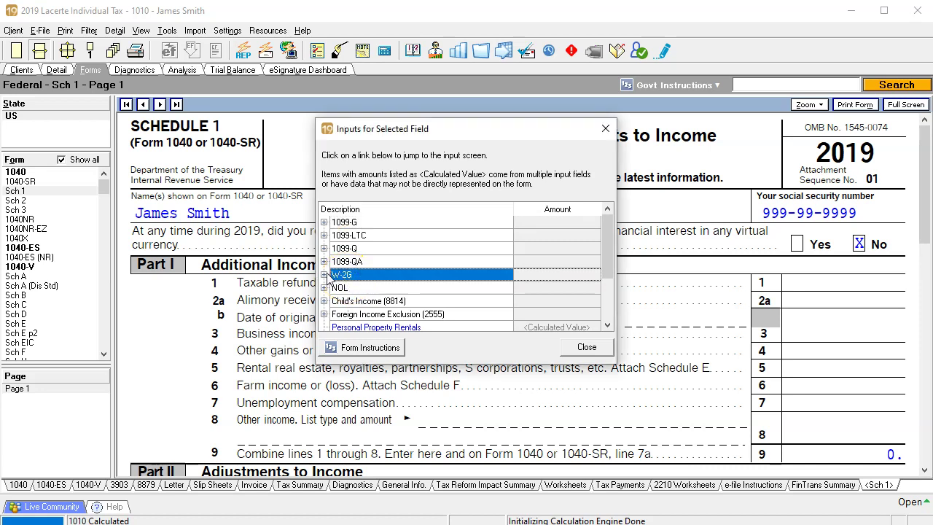
left_click(324, 275)
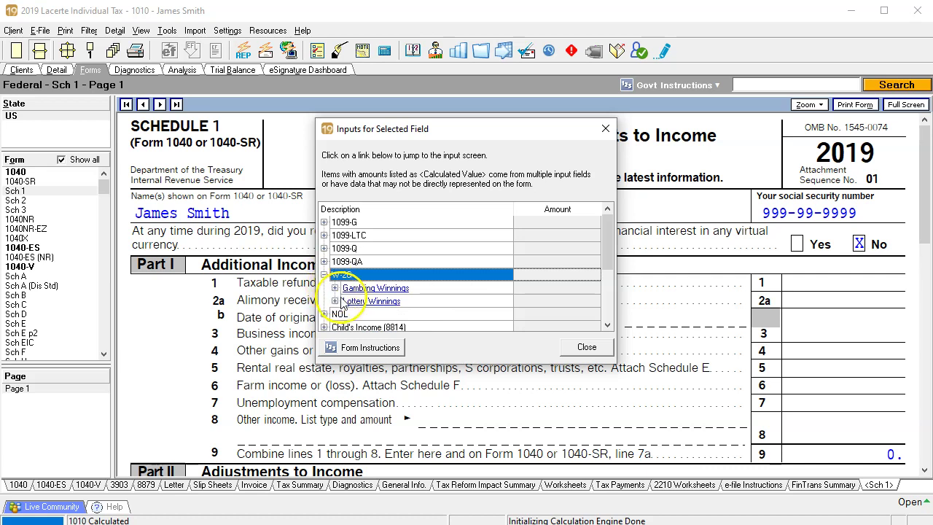
left_click(397, 302)
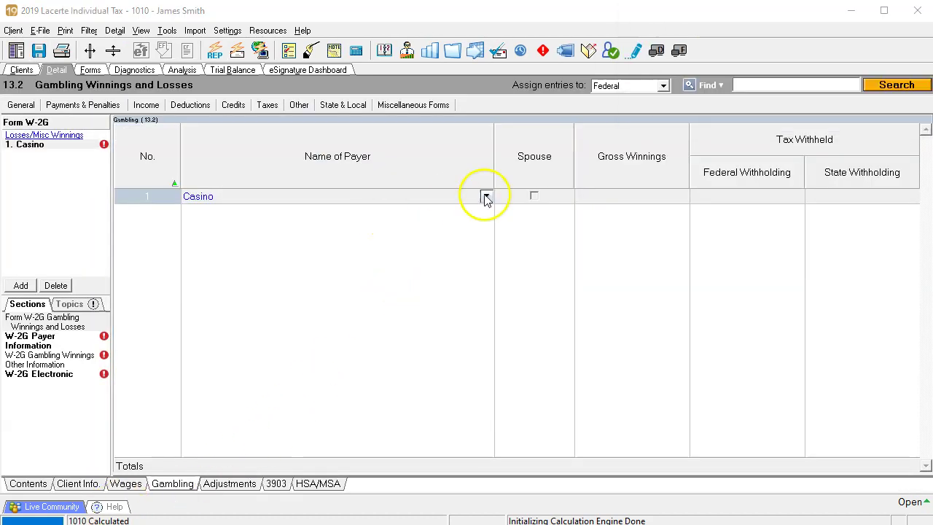
Enter 1,000 as the Casino payer's gross winnings and go back to Forms.
left_click(600, 195)
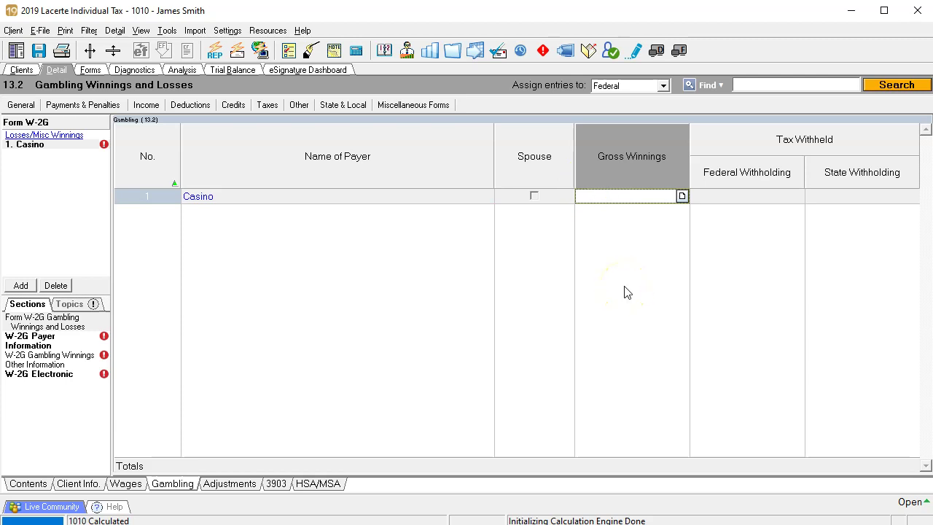
type("10000")
key("BackSpace")
key("Tab")
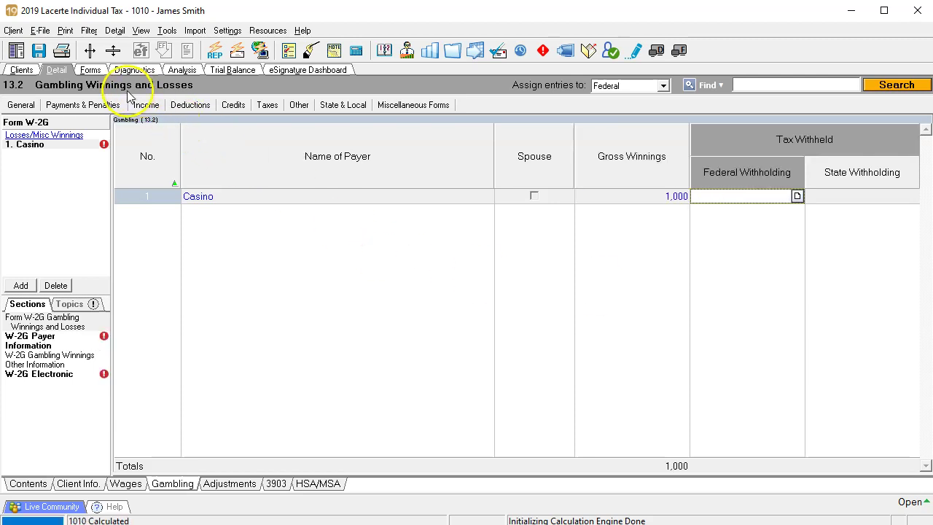
left_click(101, 70)
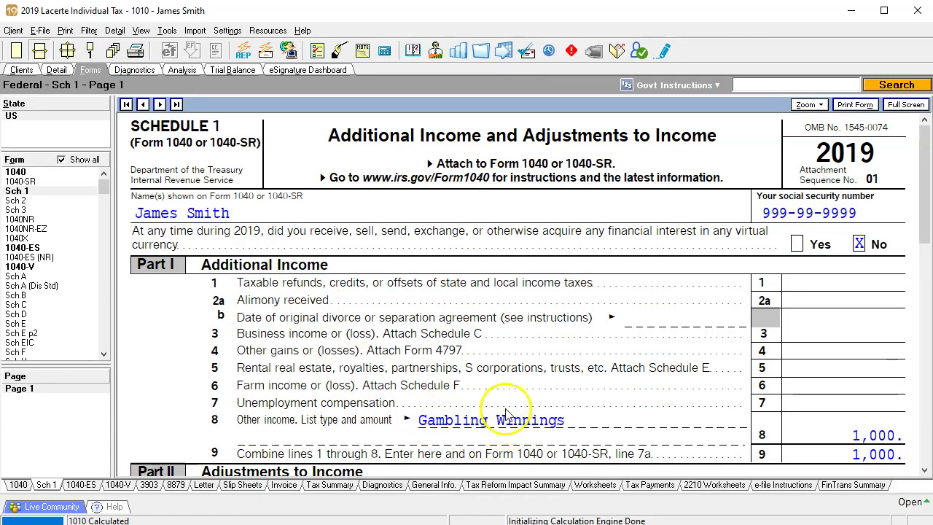
Review Schedule 1, confirming Gambling Winnings of 1,000 on lines 8 and 9.
scroll(507, 412, "down", 3)
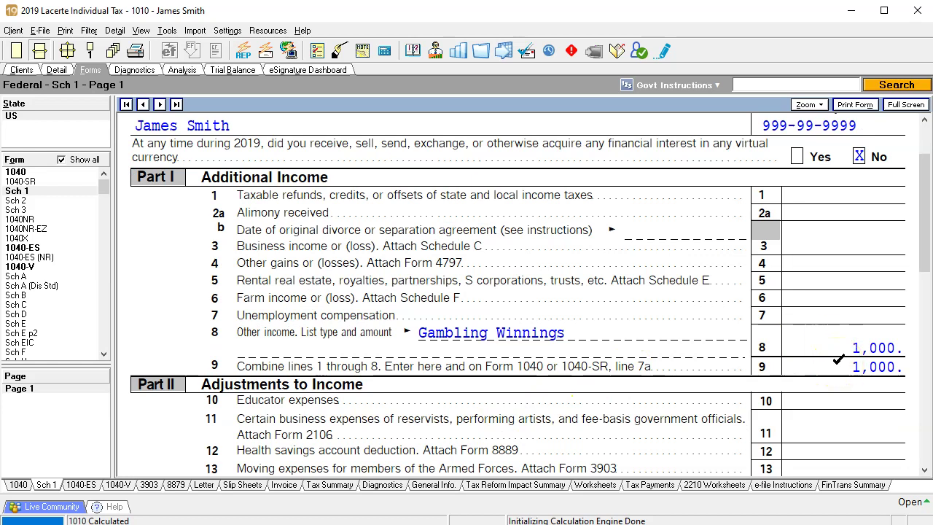
left_click(834, 358)
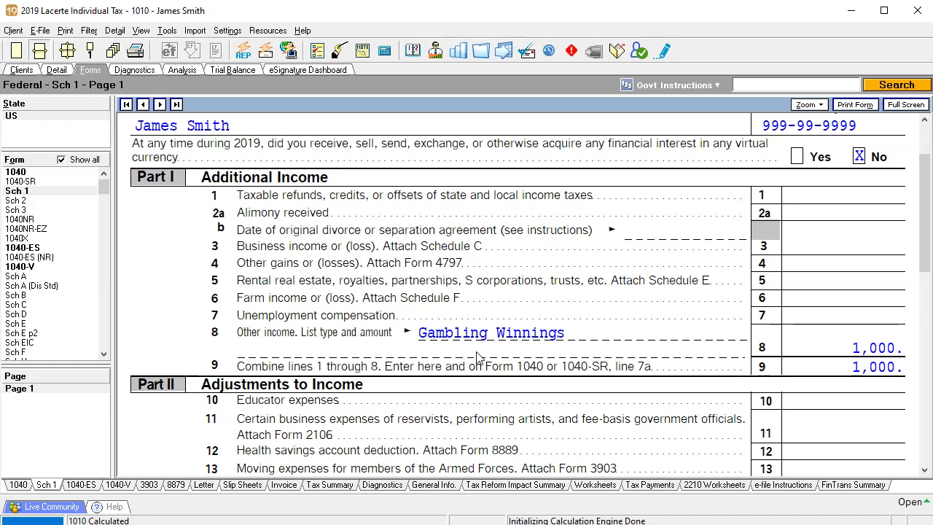
Tick Schedule 1 line 8 as reviewed, then scroll through Form 1040 page 1.
left_click(789, 348)
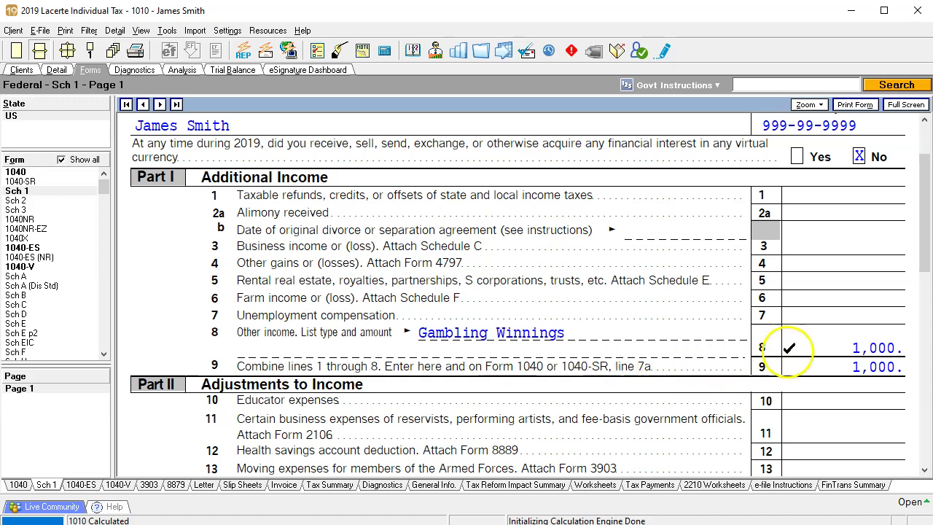
left_click(16, 190)
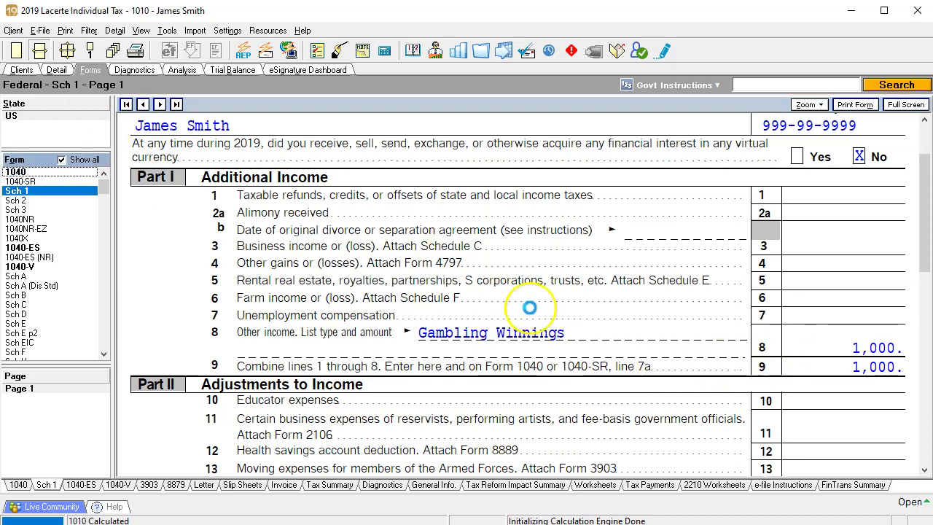
scroll(544, 313, "down", 10)
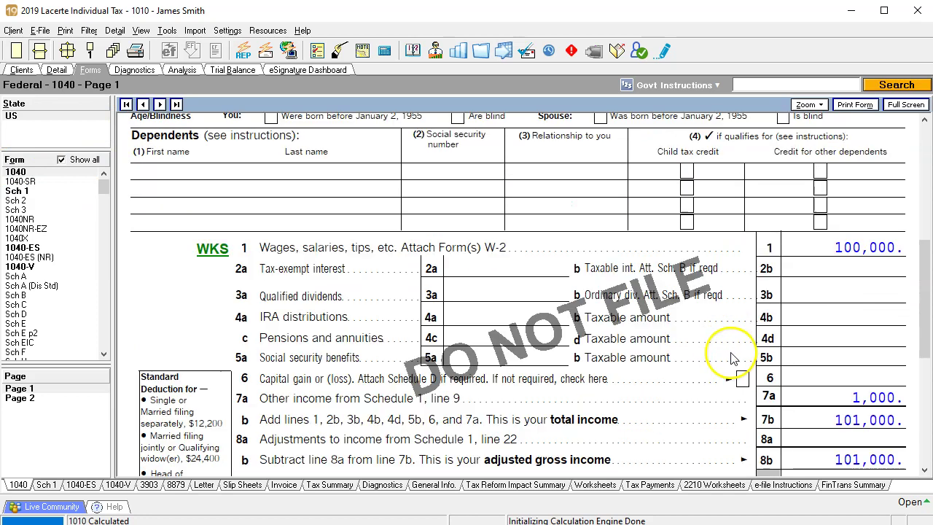
scroll(733, 357, "down", 3)
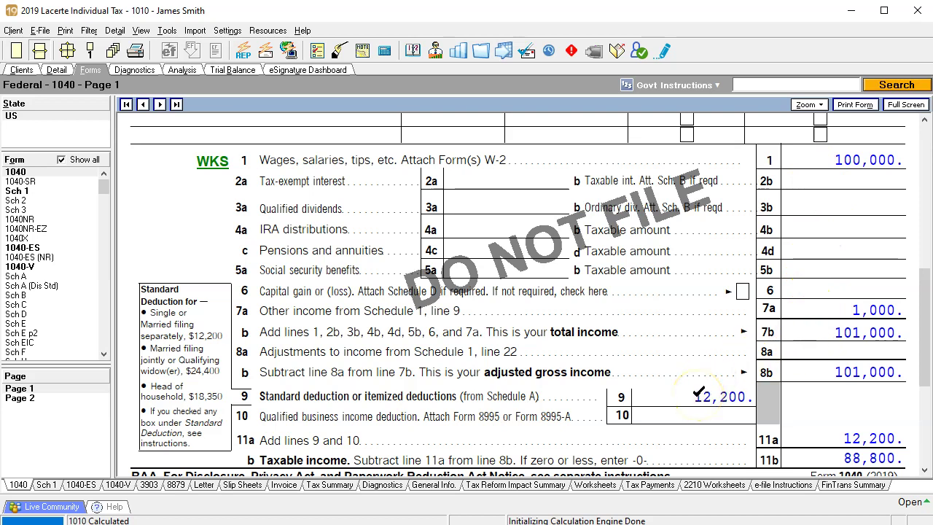
scroll(776, 437, "down", 1)
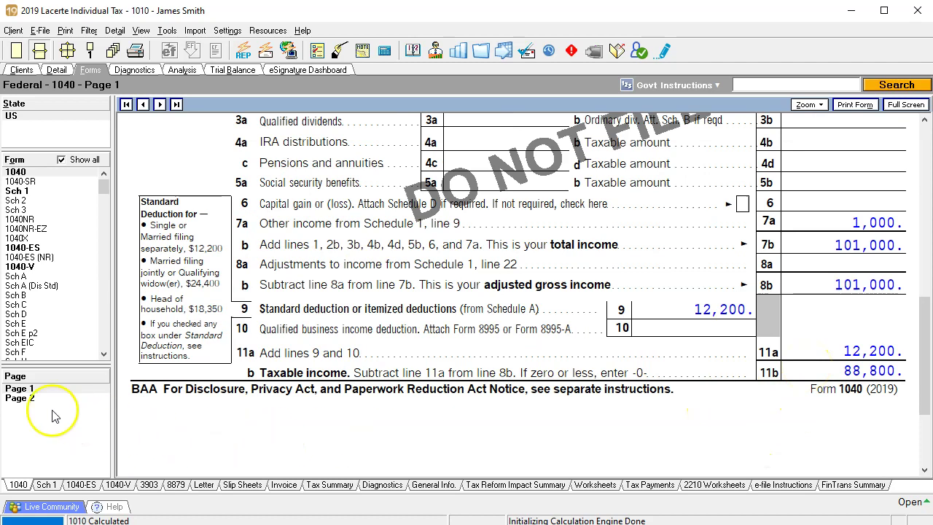
View Form 1040 page 2 with tax of 15,493, toggling a review tick on line 15.
left_click(17, 399)
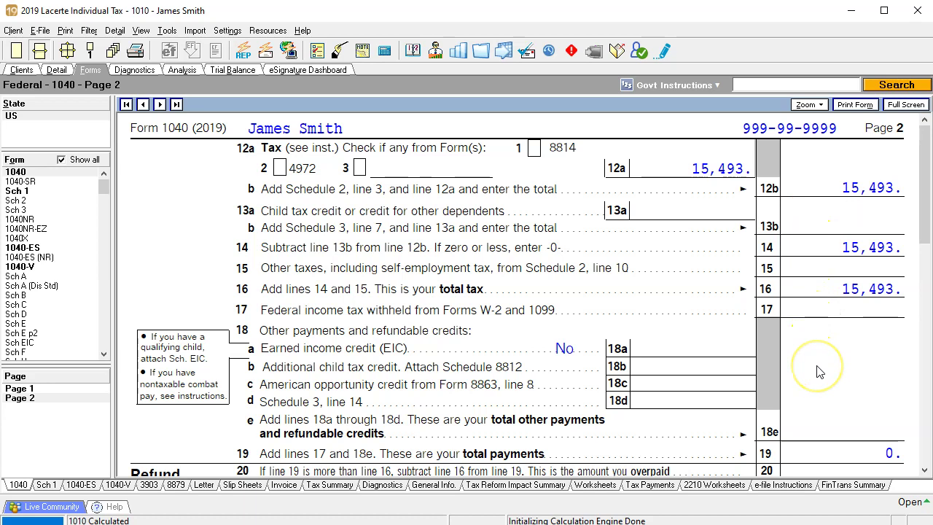
left_click(800, 264)
left_click(800, 263)
Go back to Form 1040 page 1, review the income lines, and reopen Schedule 1.
left_click(48, 389)
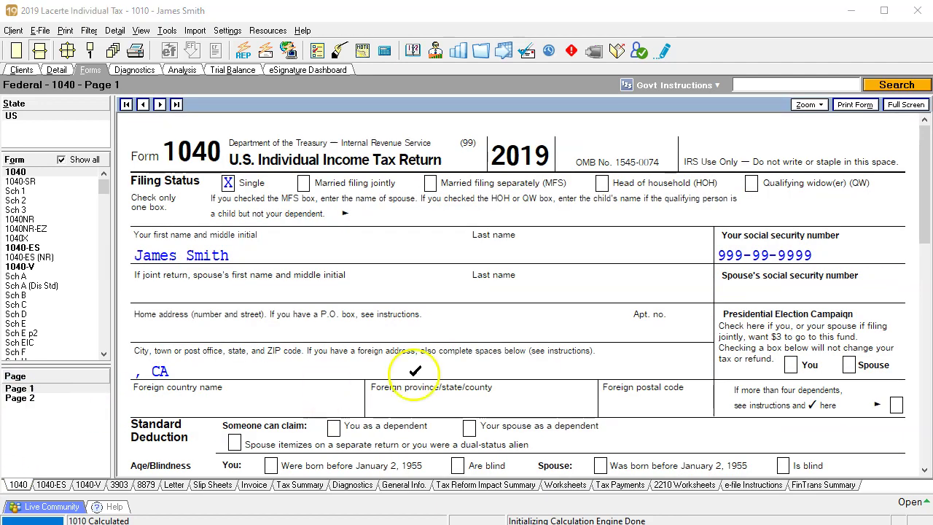
scroll(416, 368, "down", 10)
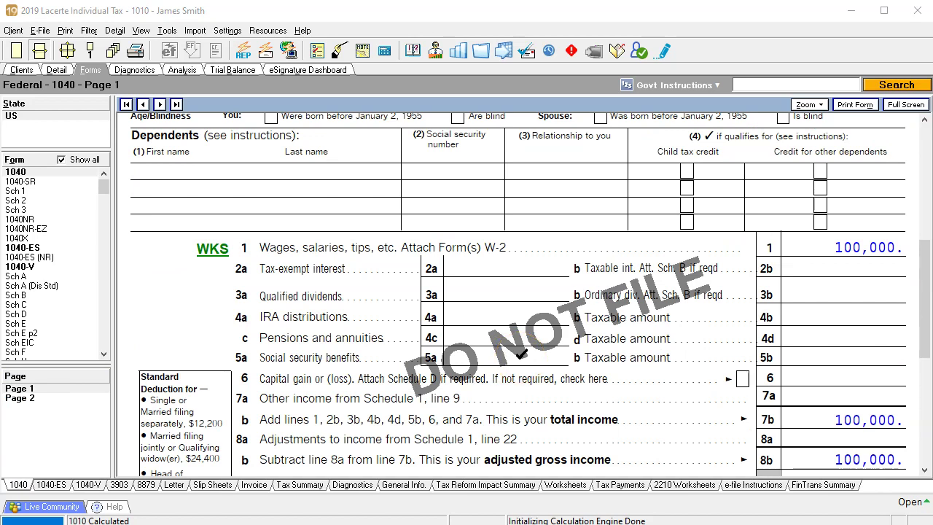
scroll(519, 353, "up", 10)
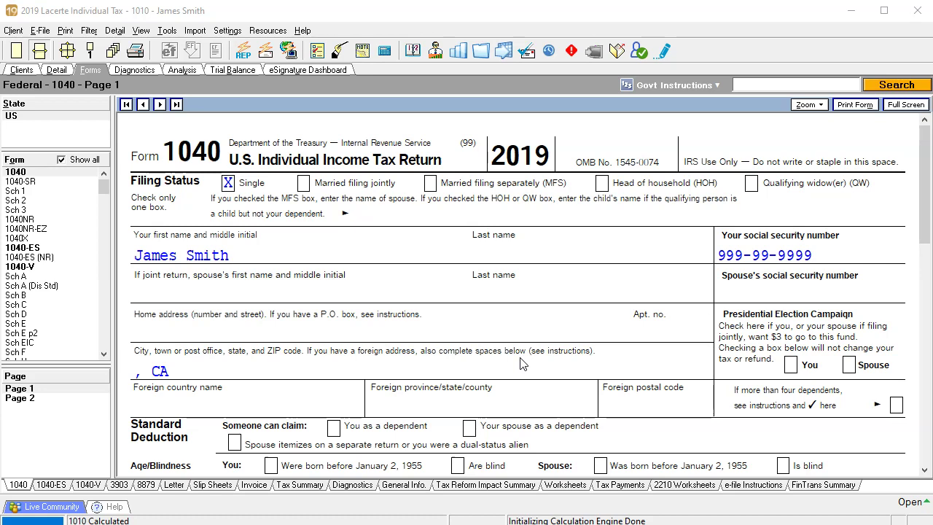
scroll(522, 364, "down", 5)
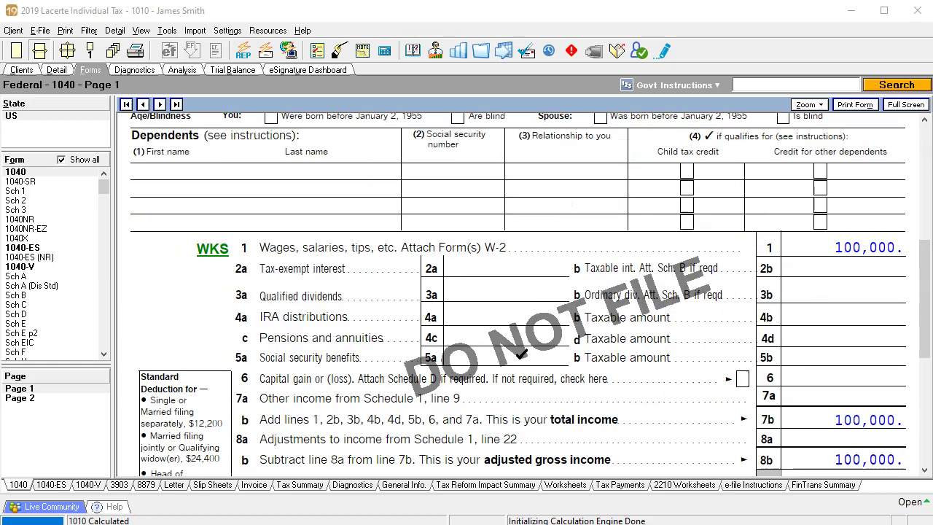
left_click(509, 394)
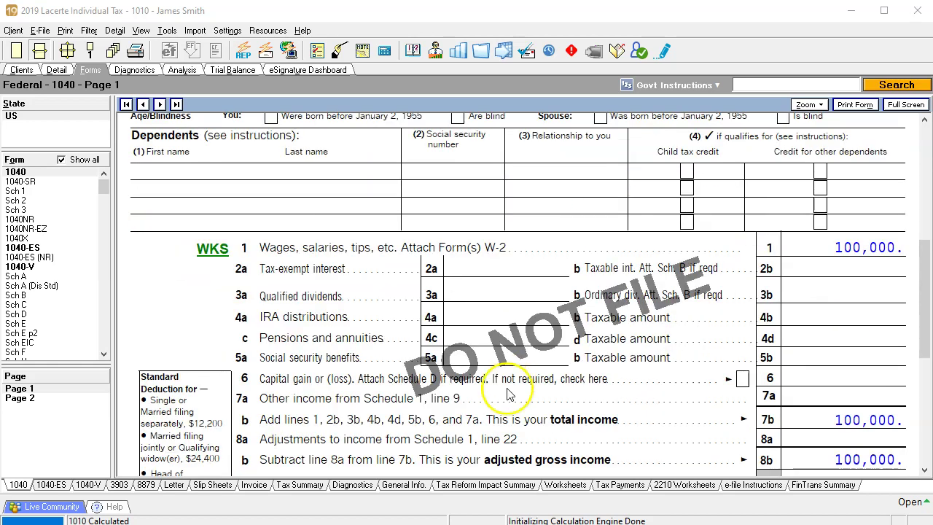
left_click(421, 419)
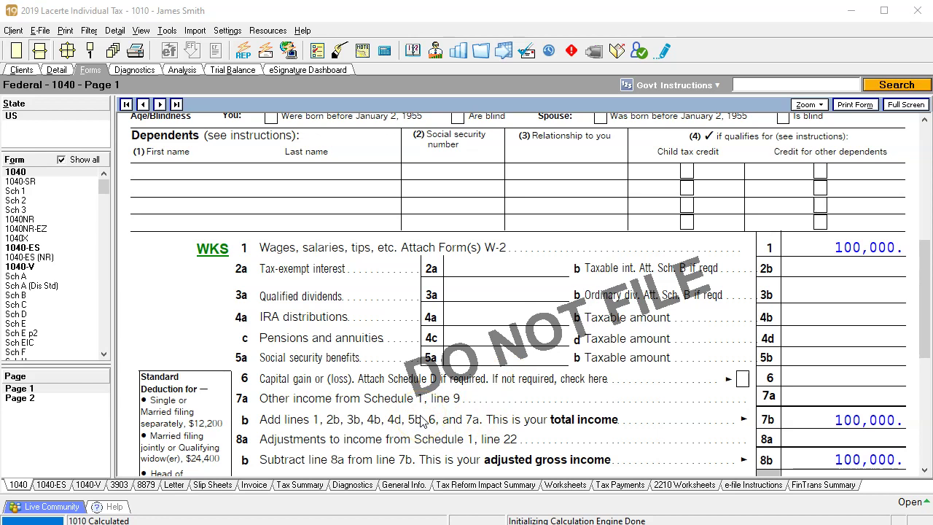
left_click(22, 190)
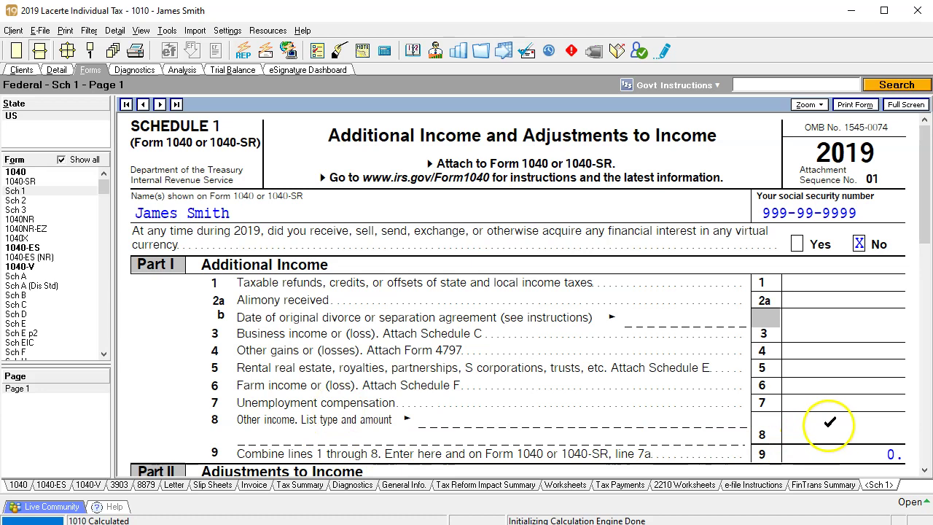
Enter 50 of Jury Duty Pay through line 8's Jump to Input and return to Schedule 1.
right_click(828, 428)
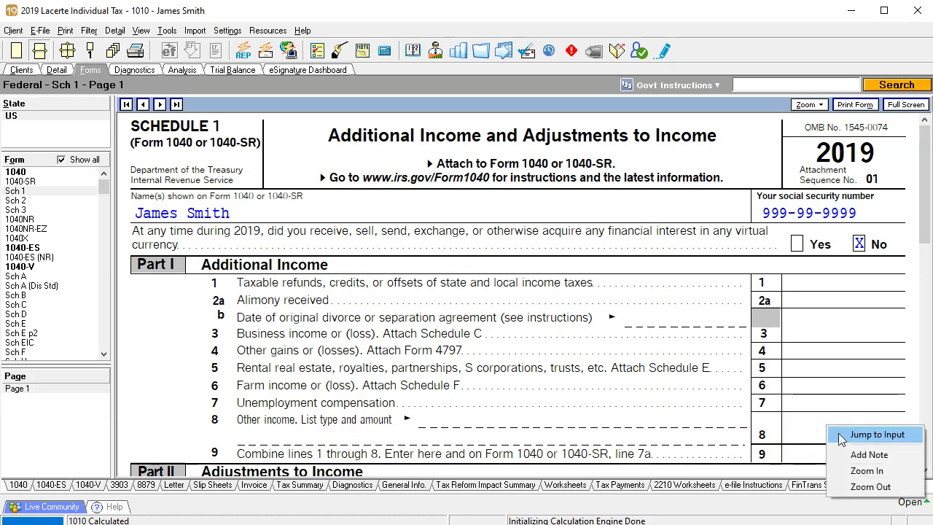
left_click(868, 434)
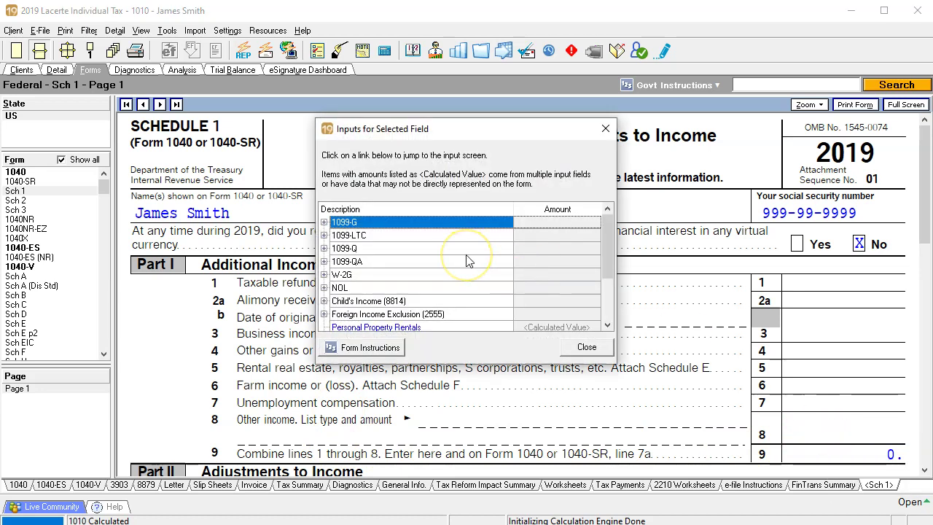
scroll(468, 261, "down", 1)
scroll(469, 261, "down", 1)
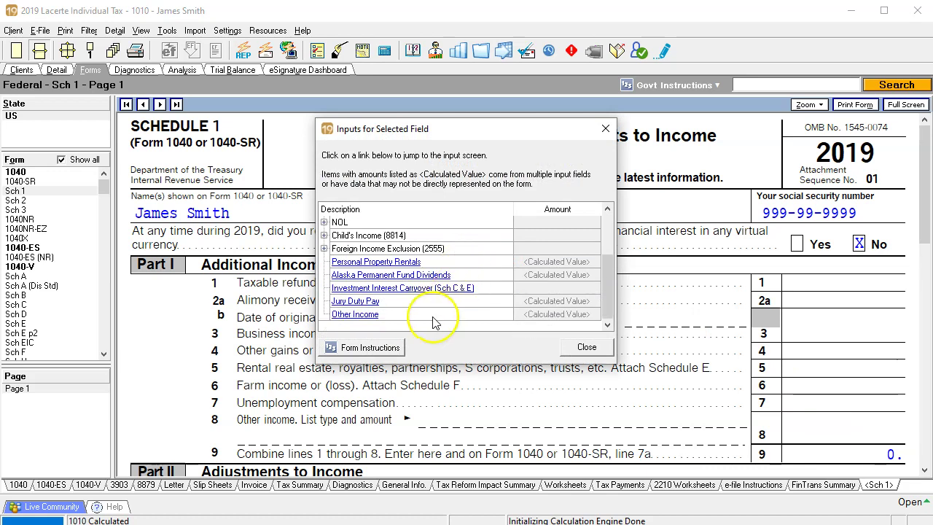
left_click(375, 303)
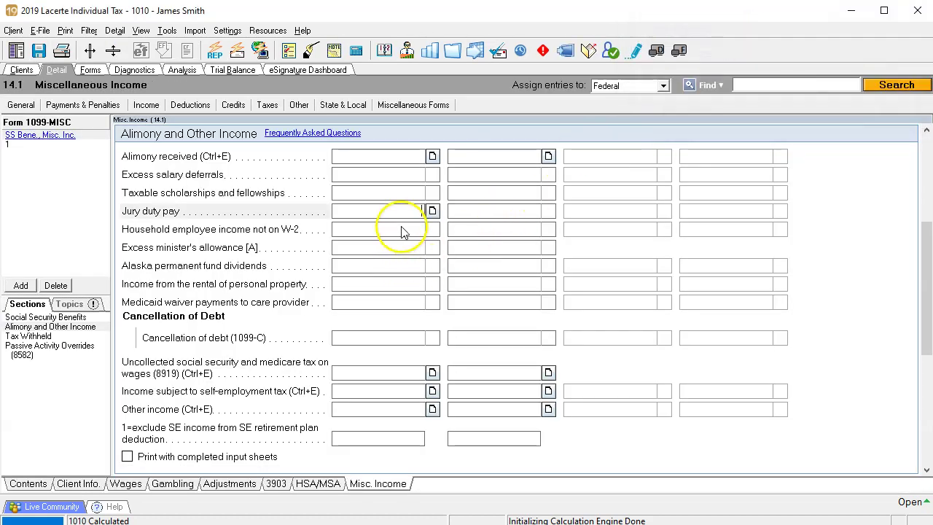
type("50")
key("Return")
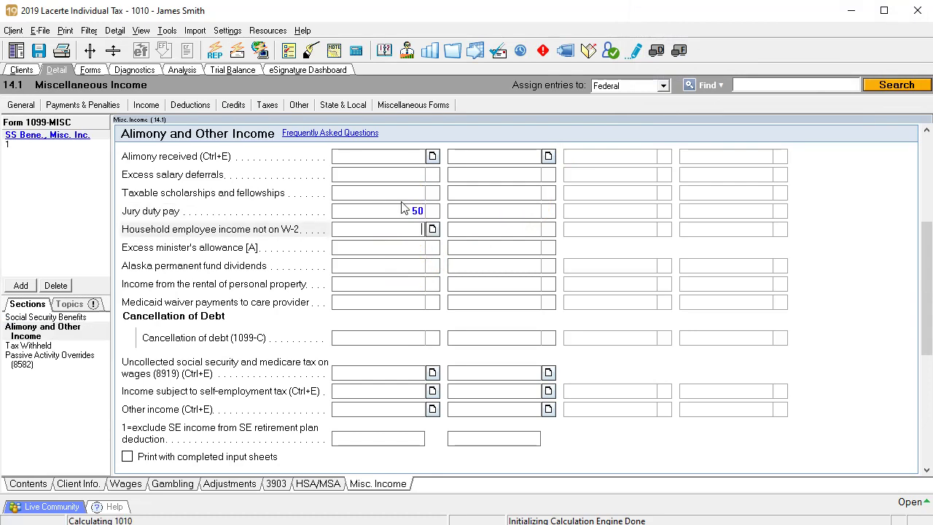
left_click(91, 71)
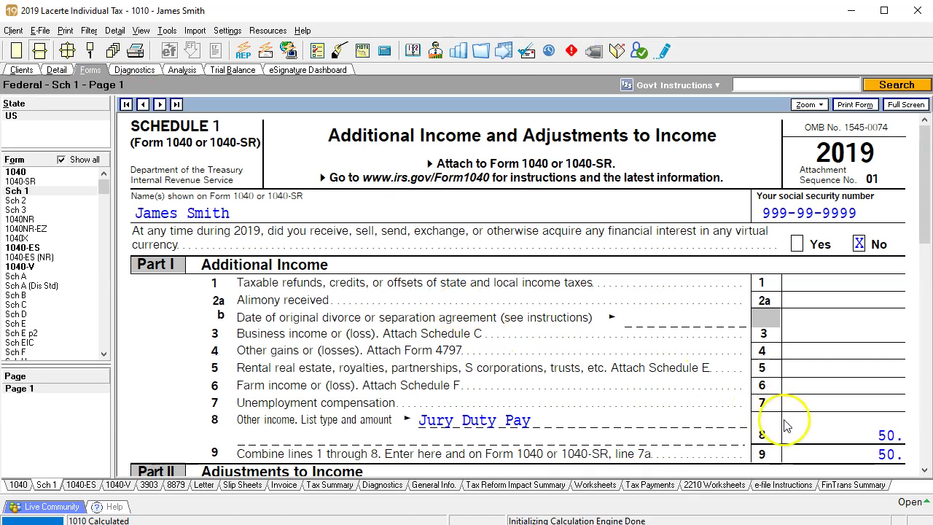
Check Form 1040's income of 100,050, then page 2's tax of 15,265.
left_click(29, 172)
scroll(540, 343, "down", 3)
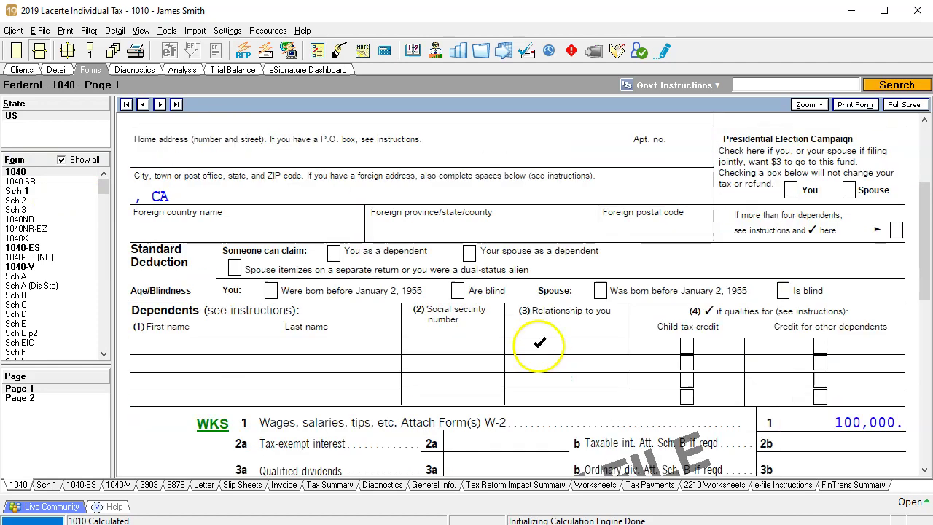
scroll(540, 343, "down", 3)
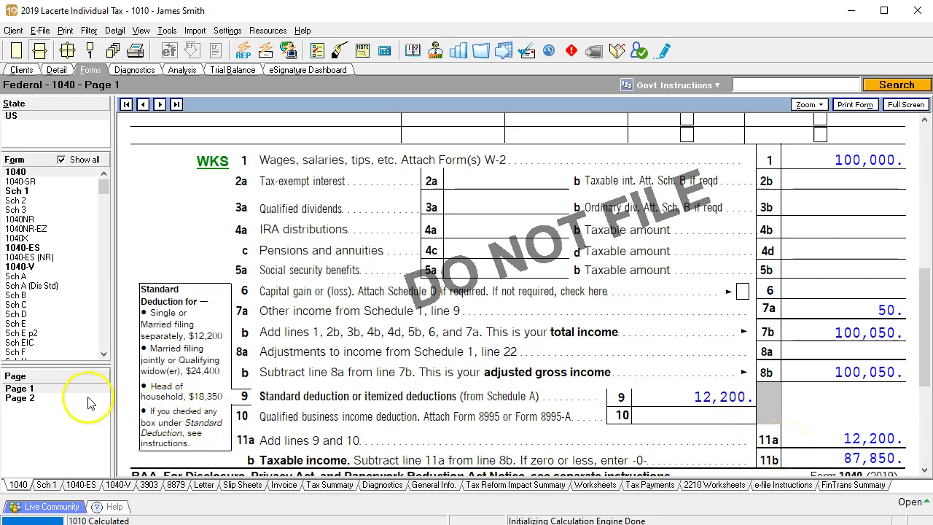
left_click(59, 390)
left_click(73, 398)
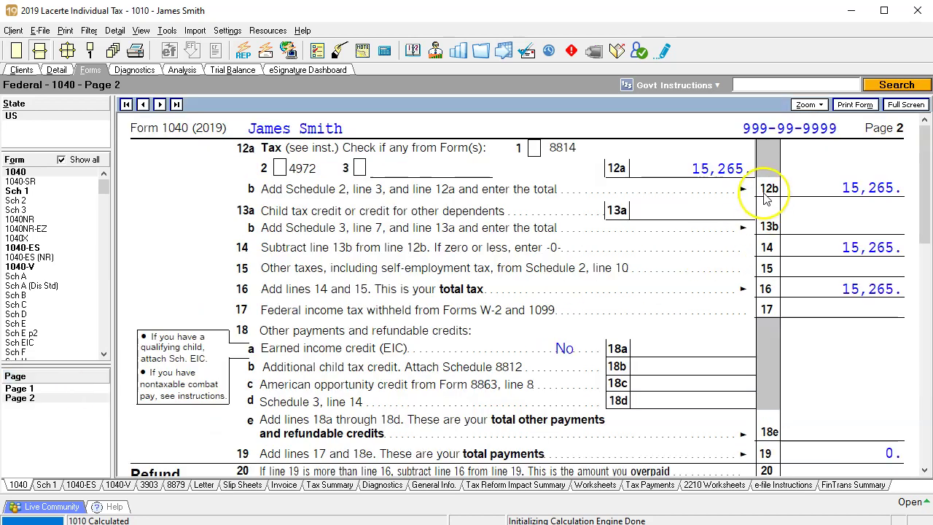